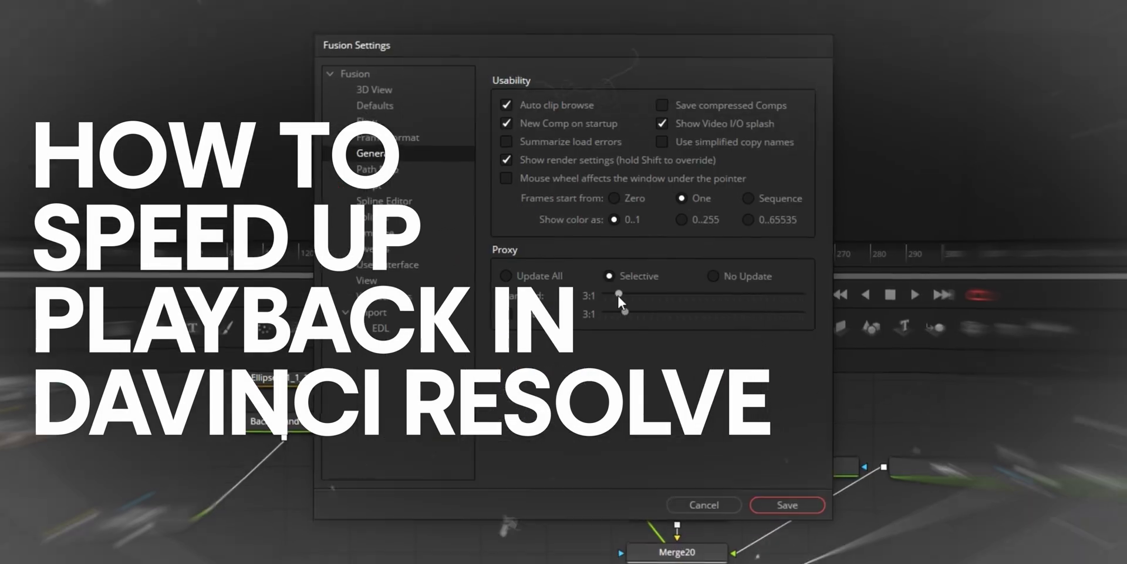
Step: Adjust the Fusion proxy ratio and drop the timeline playback resolution to a lower value
mouse_move(618, 293)
left_mouse_down()
mouse_move(775, 295)
mouse_move(622, 295)
left_mouse_up()
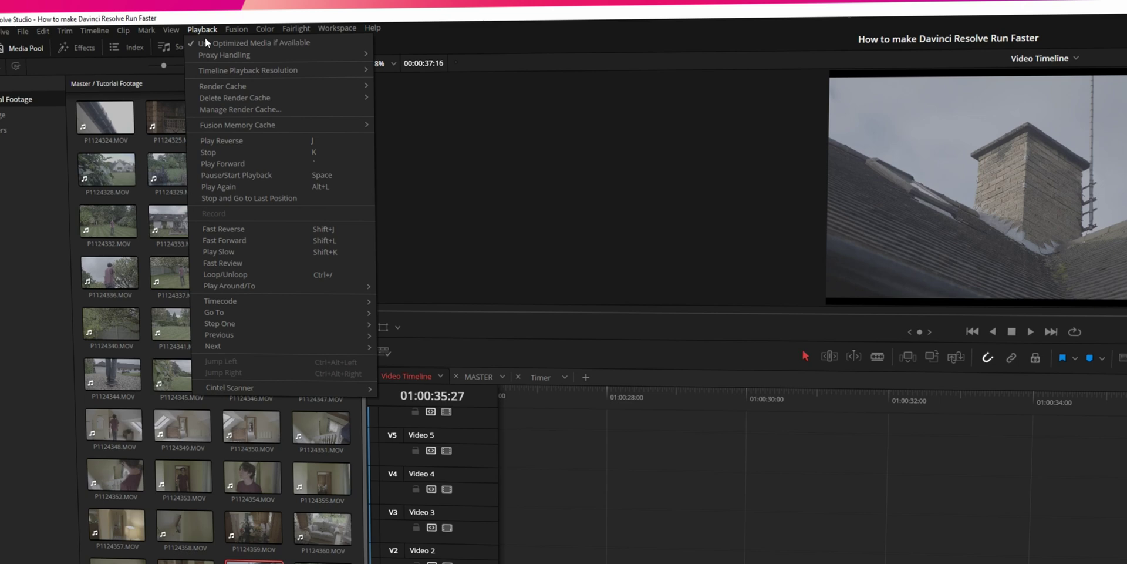
mouse_move(213, 35)
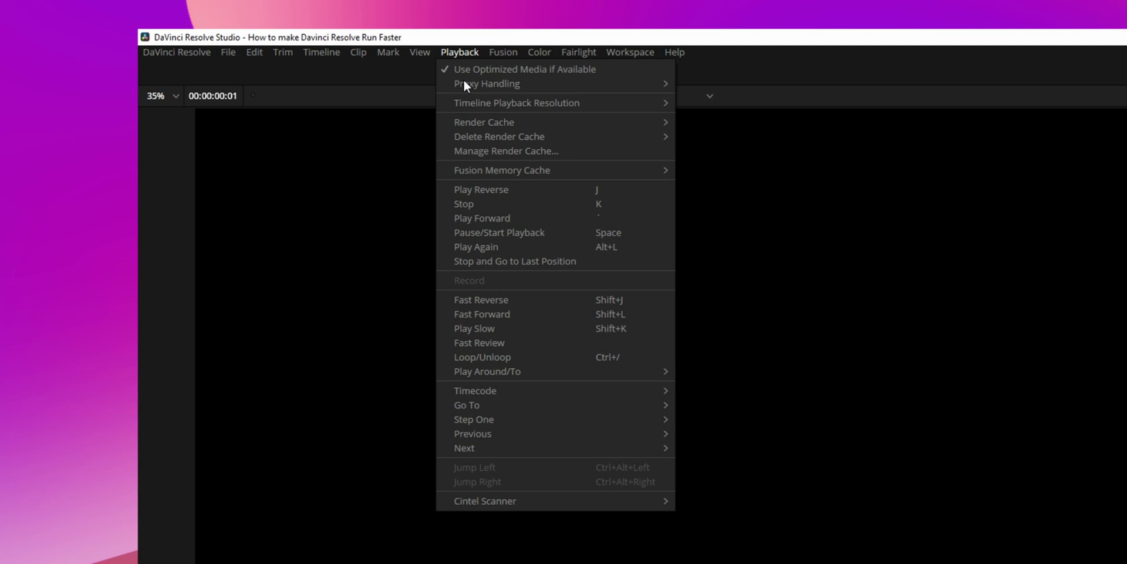
left_click(725, 120)
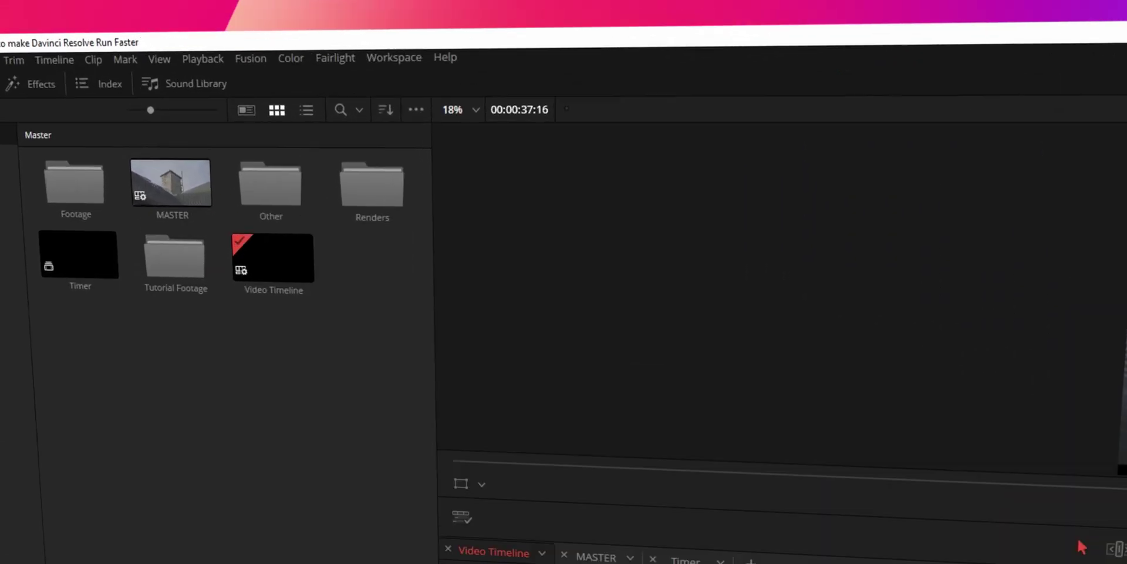
Step: Set the Playback Render Cache mode to Smart, flagging the Fusion Composition clip for caching
left_click(202, 59)
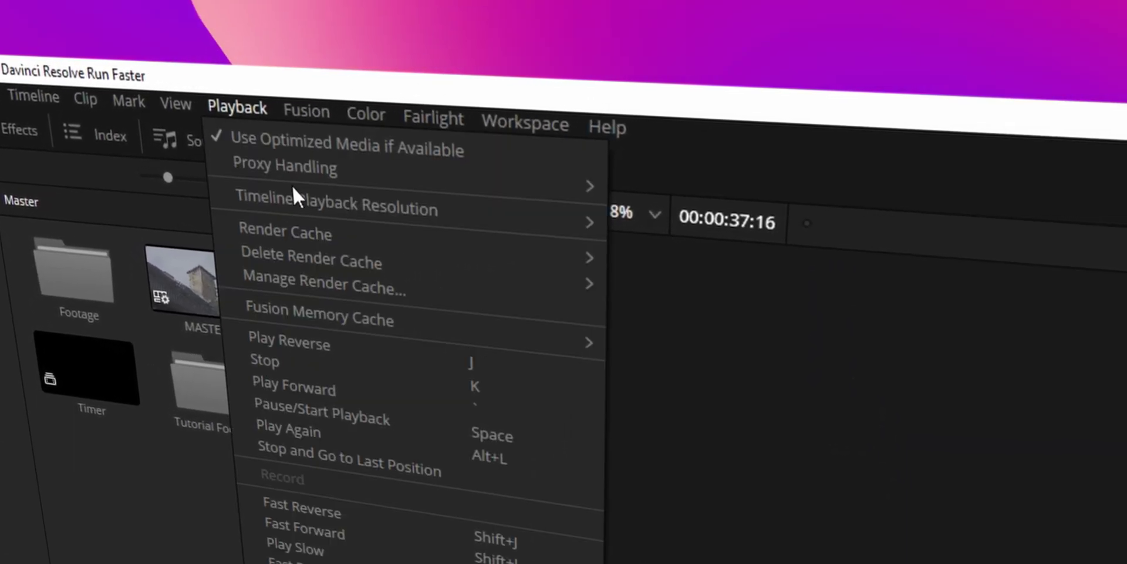
mouse_move(378, 216)
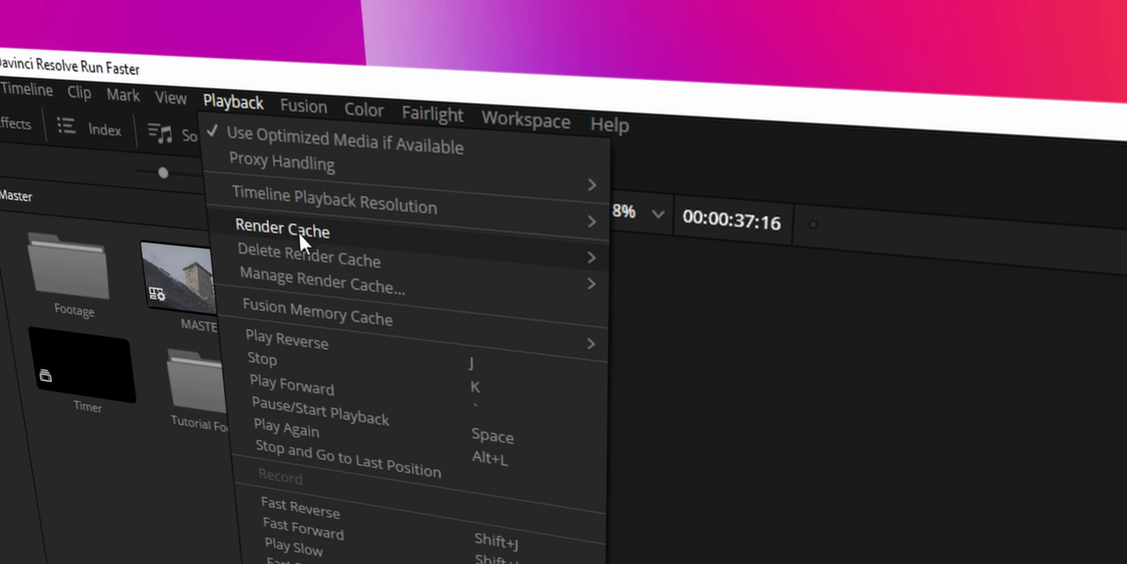
mouse_move(258, 232)
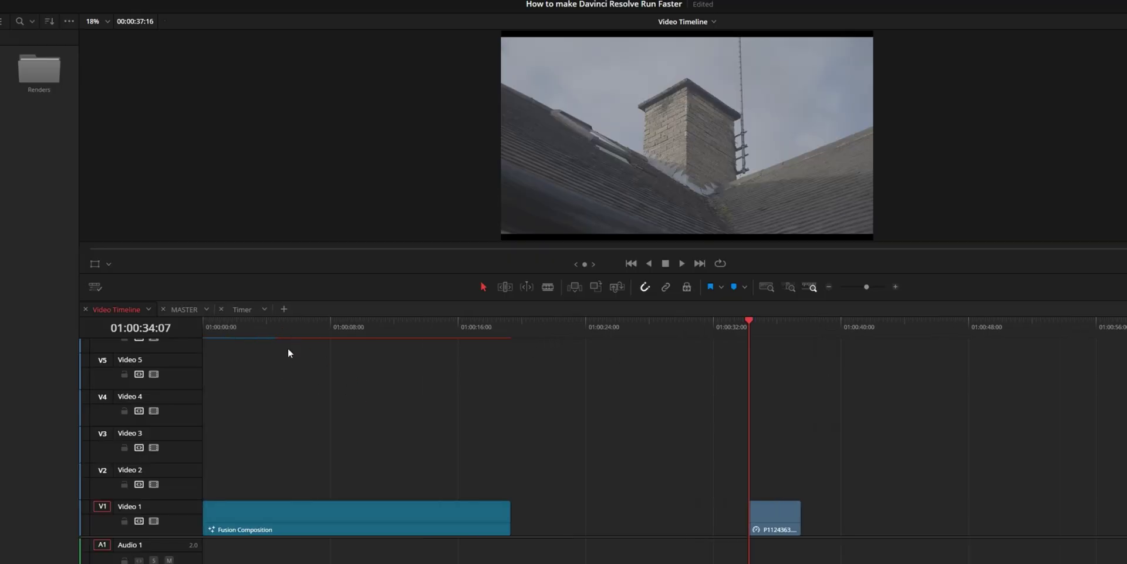
Step: Play the timeline from its start to test playback smoothness
left_click(220, 328)
left_click(232, 323)
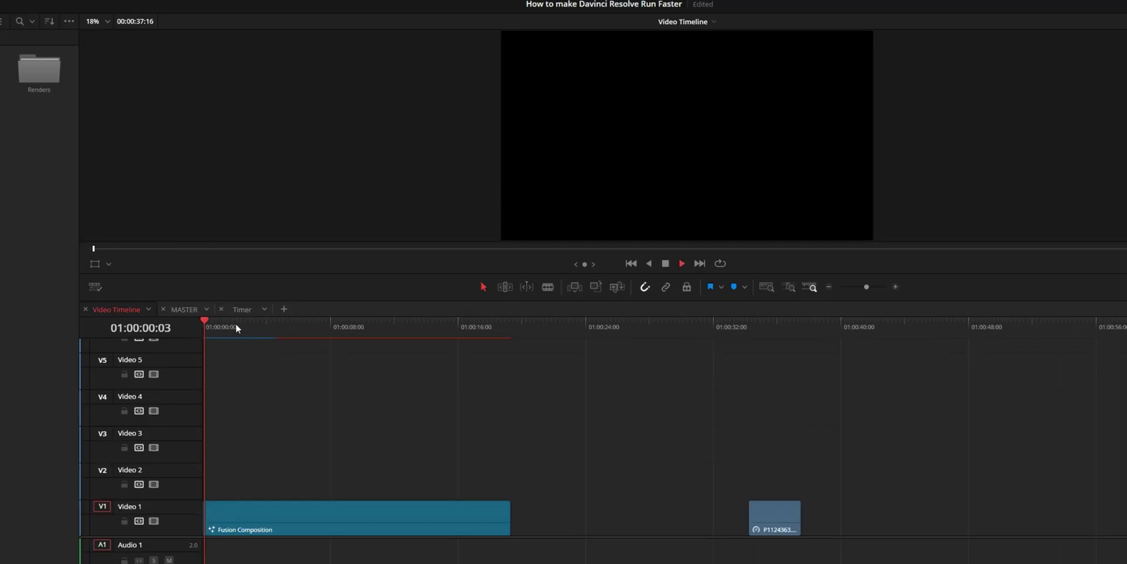
key("space")
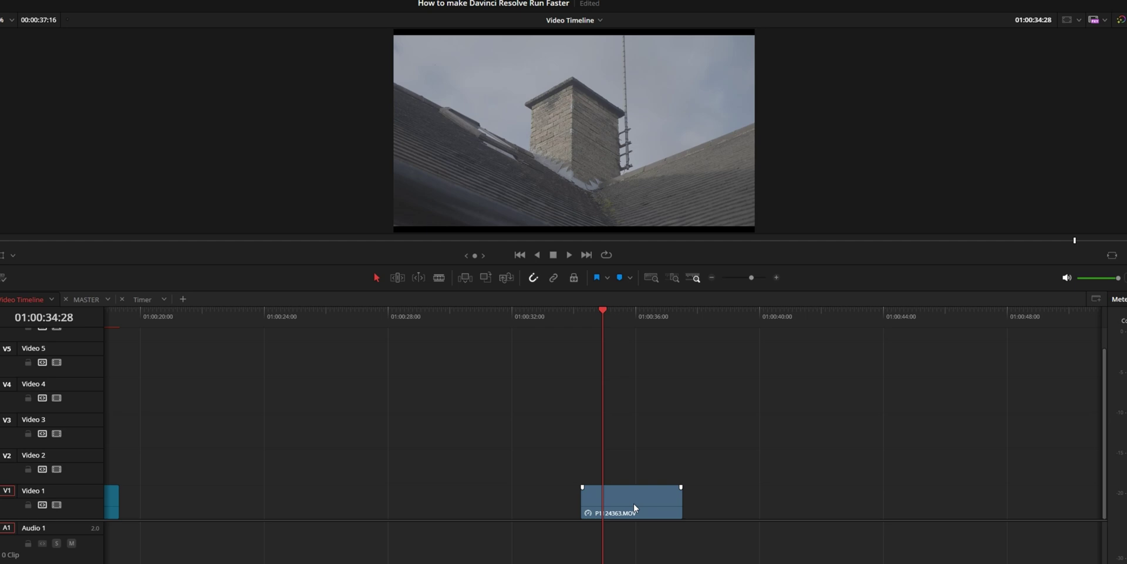
Step: Render-cache the colour output of clip P1124363.MOV
left_click(634, 507)
right_click(637, 504)
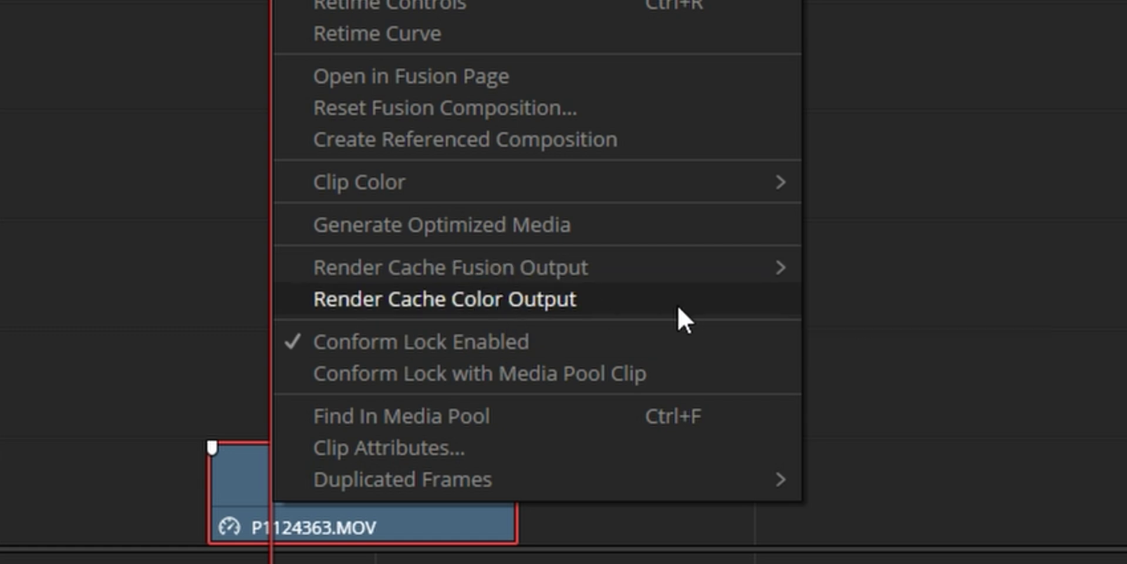
left_click(593, 304)
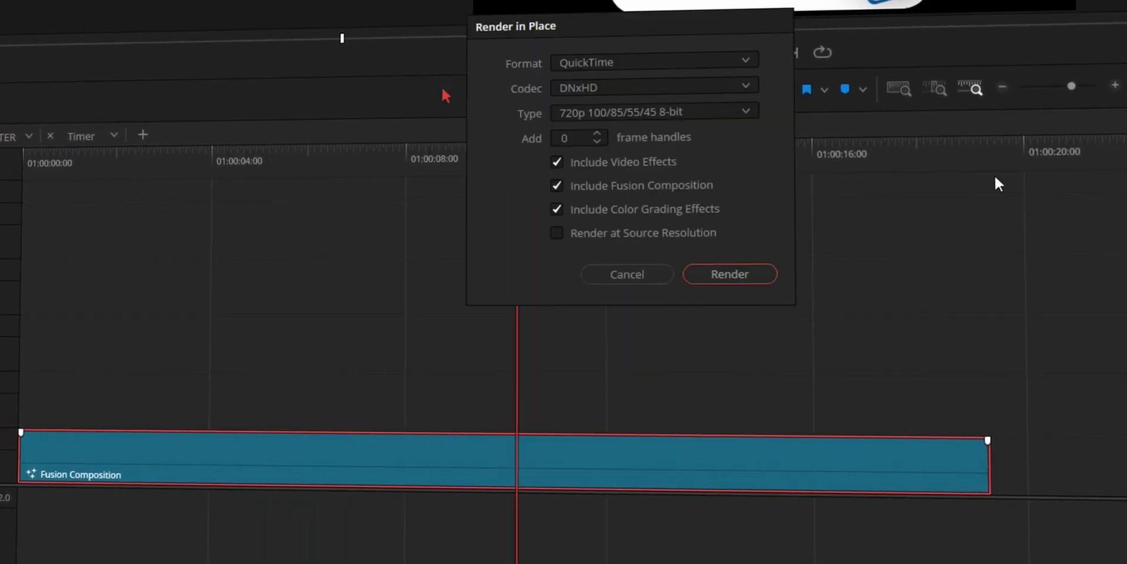
Step: Render the Fusion clip in place as H.264 into a destination folder under This PC
left_click(693, 80)
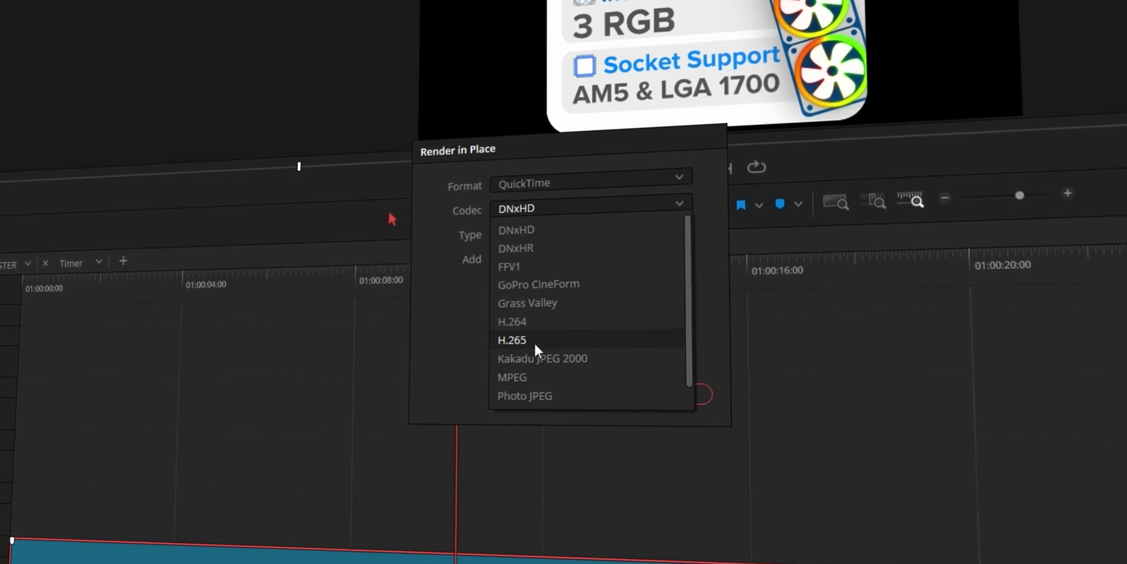
left_click(511, 321)
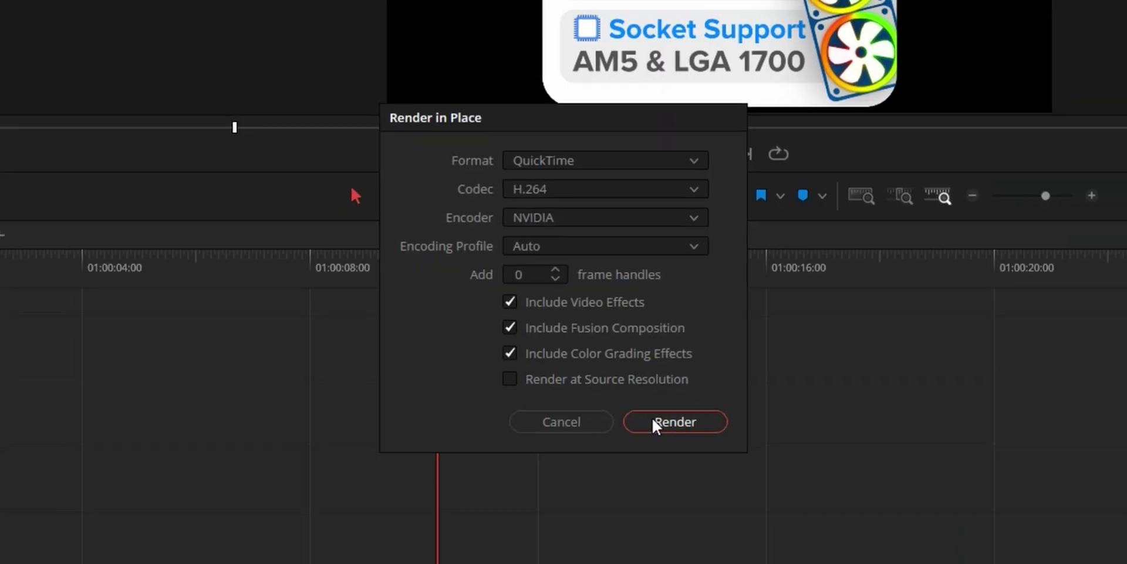
left_click(653, 424)
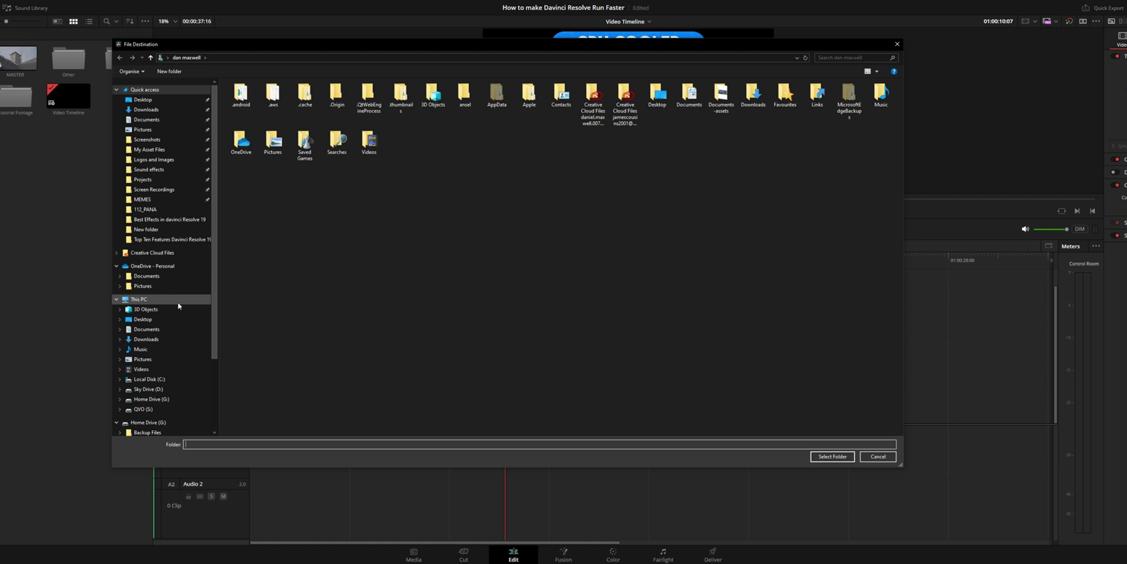
left_click(178, 301)
left_click(832, 456)
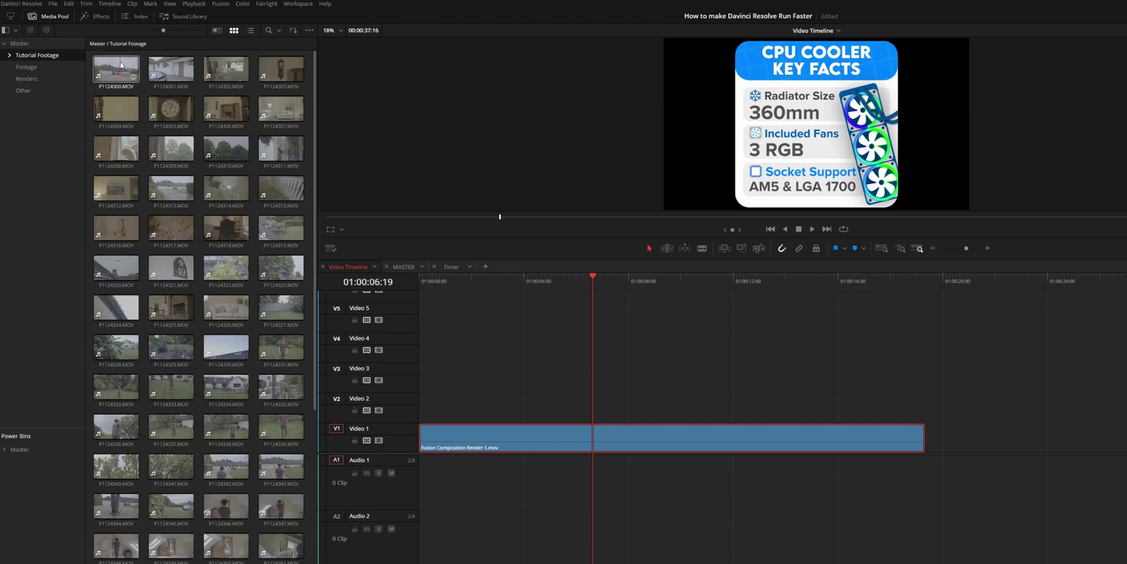
Step: Select all Tutorial Footage clips (P1124300.MOV–P1124303.MOV) with Ctrl+A and generate proxy media for them
key("ctrl+a")
right_click(120, 65)
left_click(215, 289)
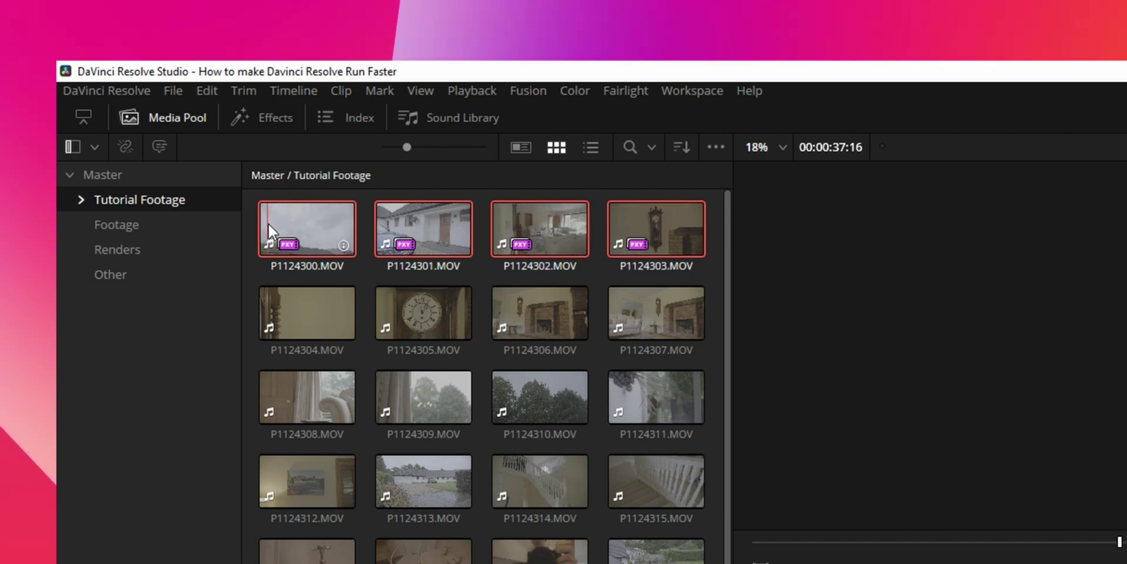
Step: Disable all proxies, then browse for a new proxy generation location in Project Settings
left_click(454, 91)
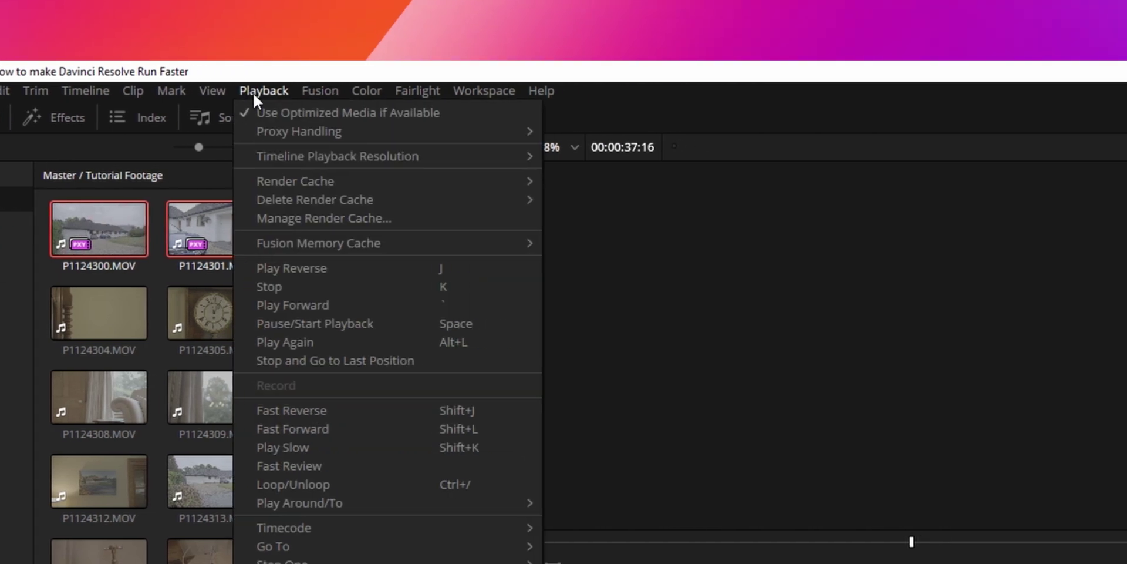
mouse_move(475, 131)
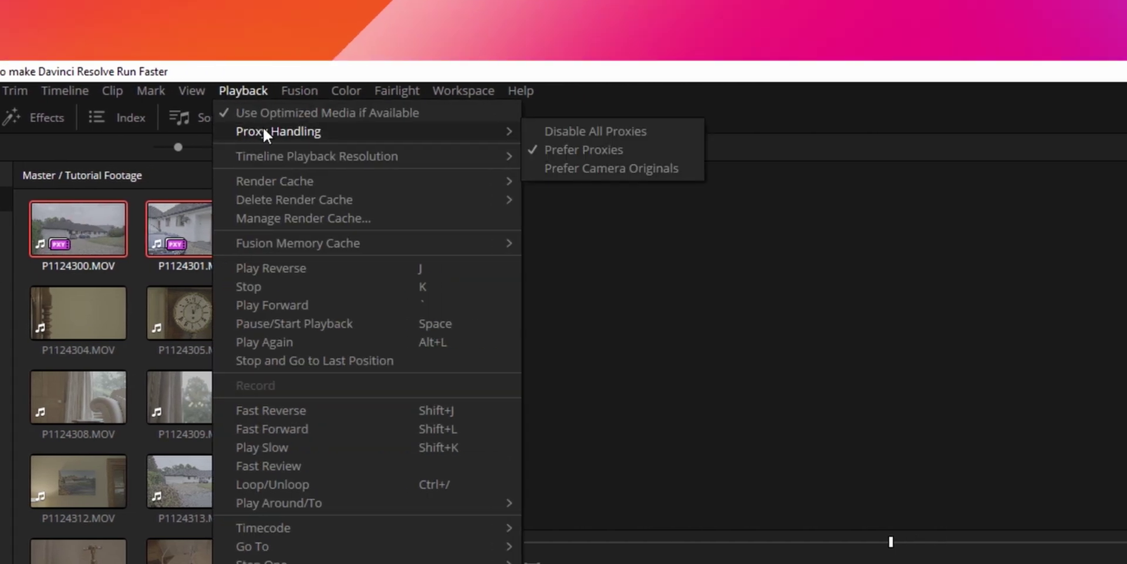
left_click(590, 133)
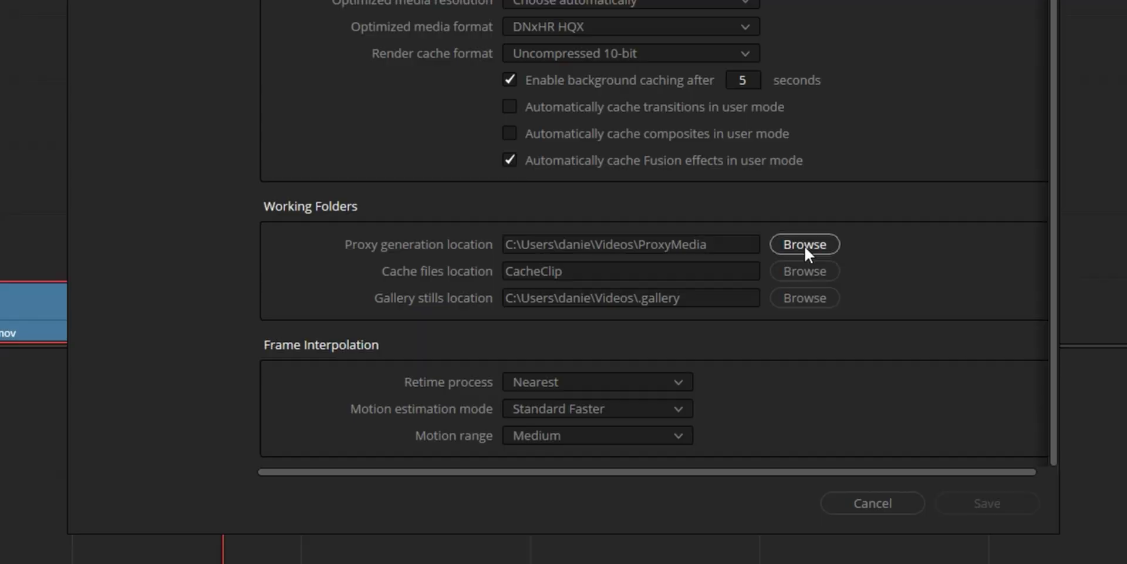
left_click(804, 246)
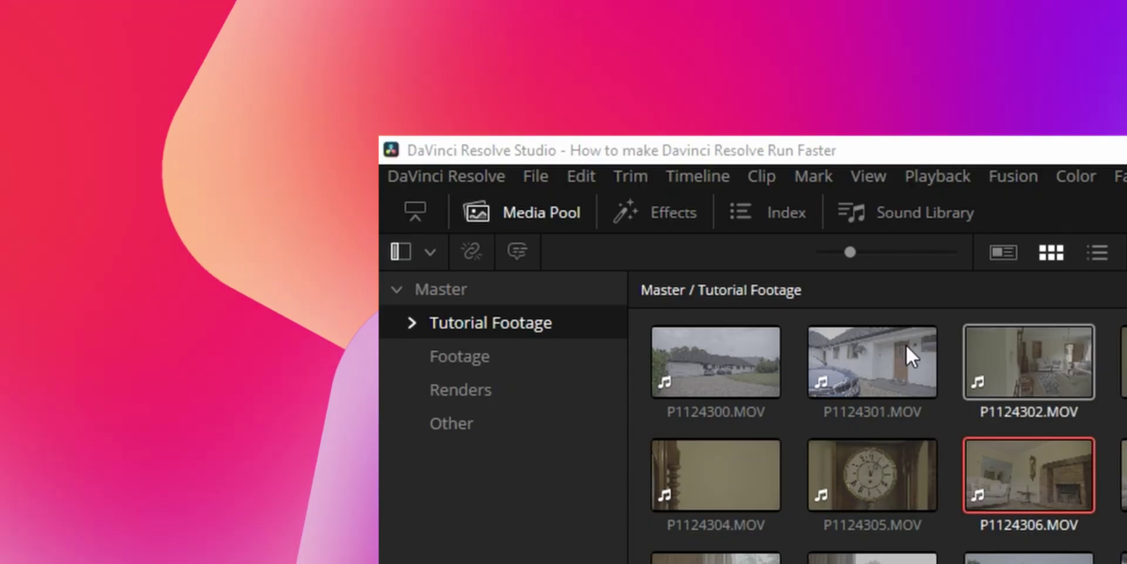
Step: Open DaVinci Resolve Preferences on the Memory and GPU tab
left_click(441, 176)
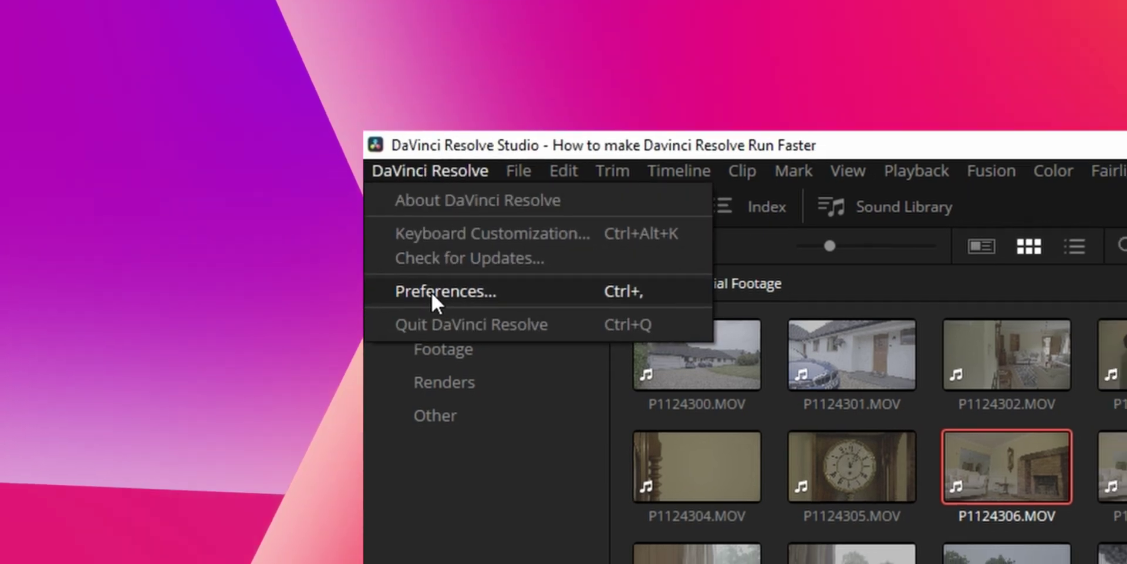
left_click(431, 292)
left_click(312, 99)
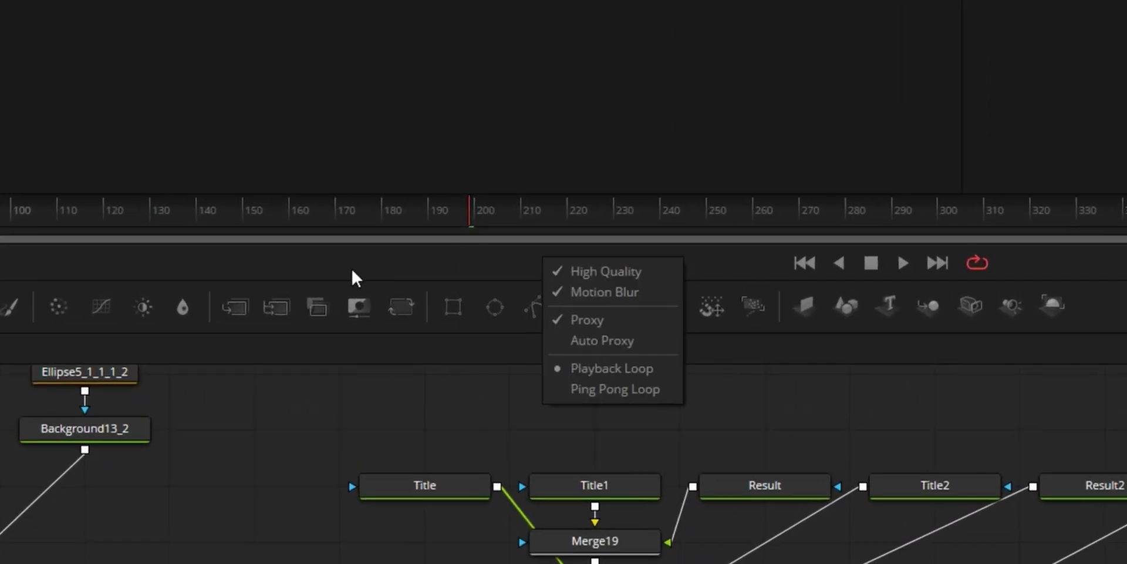
Step: Uncheck High Quality in the Fusion viewer and open Fusion Settings
left_click(573, 271)
right_click(560, 263)
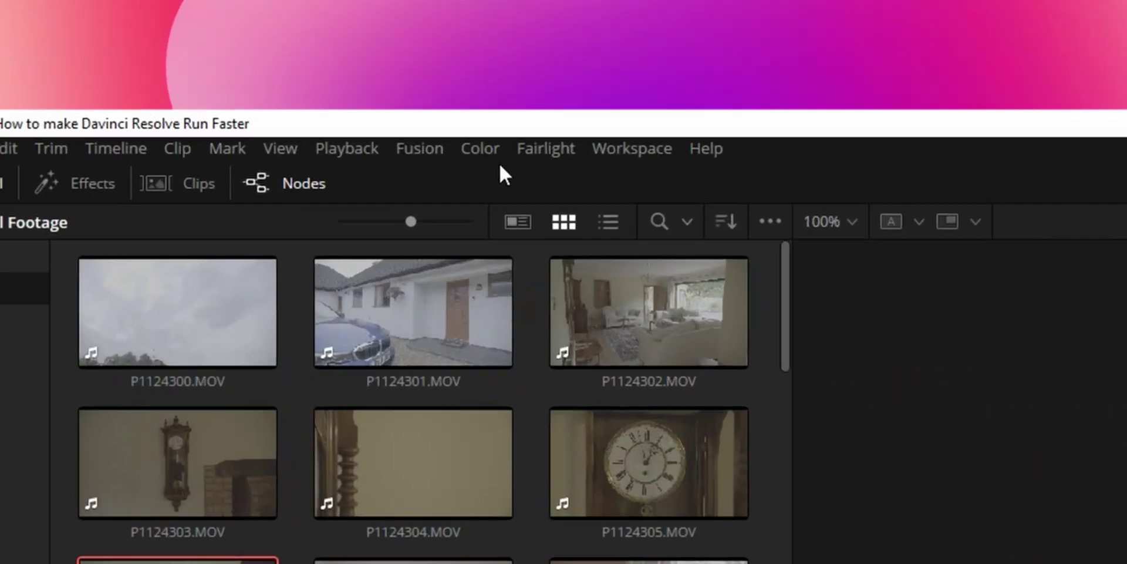
left_click(478, 147)
left_click(490, 234)
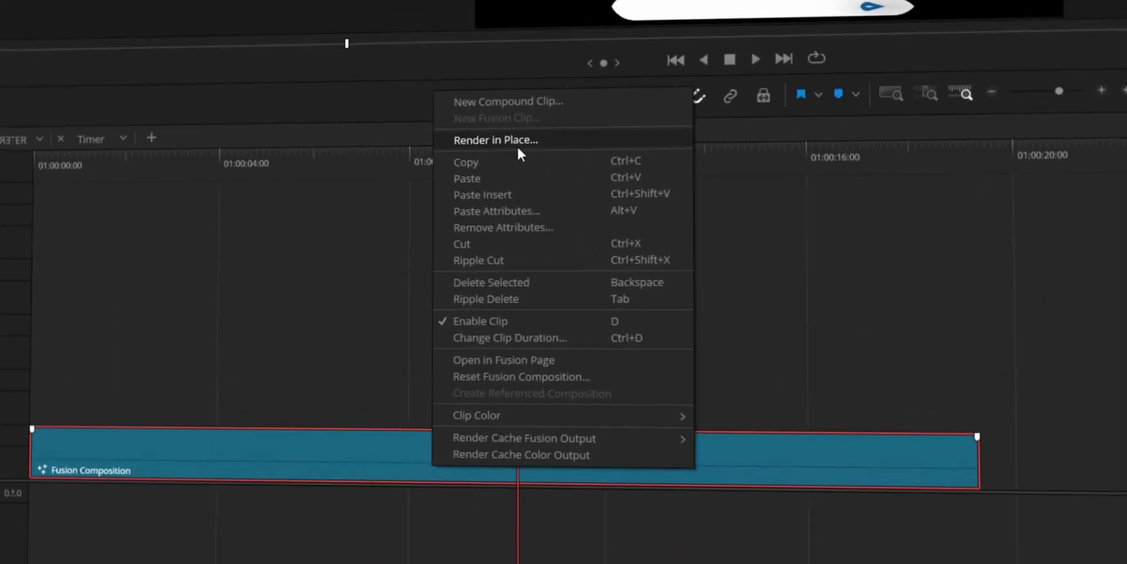
Step: Review Render in Place codecs for the Fusion clip, then start generating proxy media for selected clips
left_click(518, 151)
left_click(669, 151)
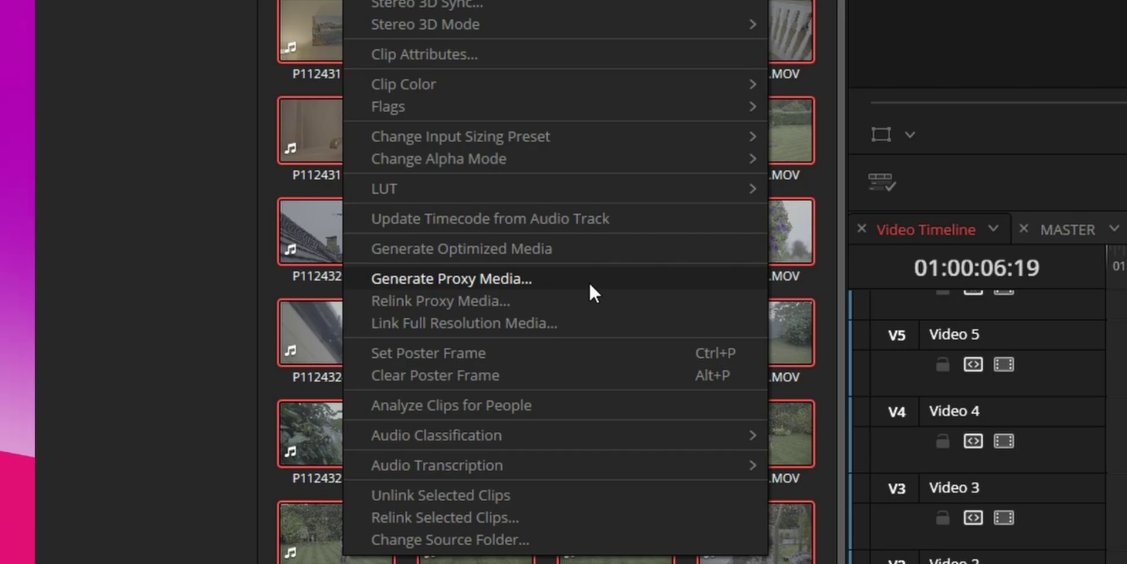
left_click(589, 282)
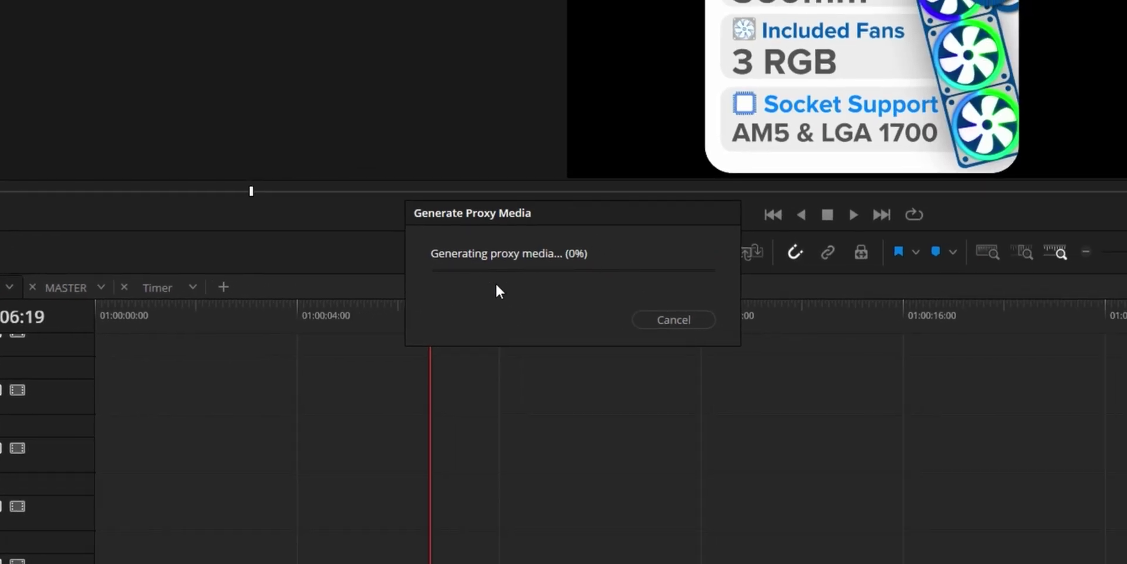